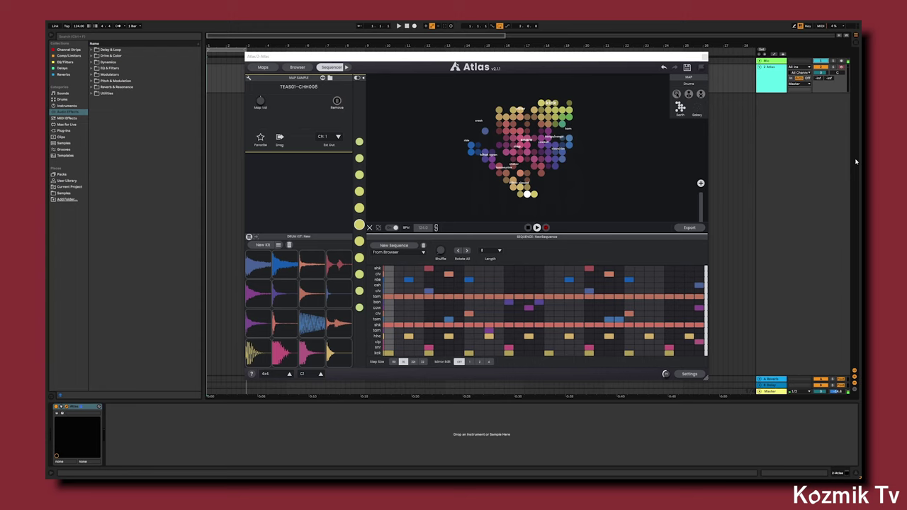
Play the Atlas drum sequence to audition it, then stop playback.
left_click(347, 67)
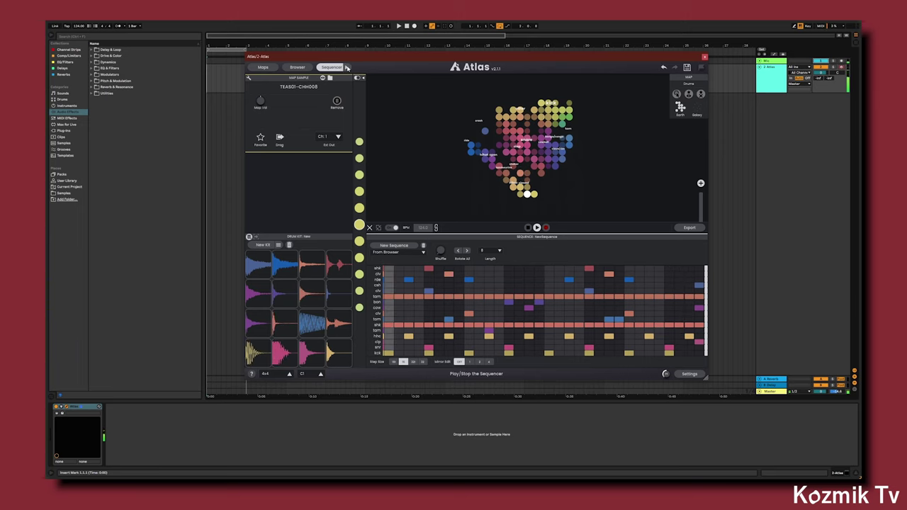
key("space")
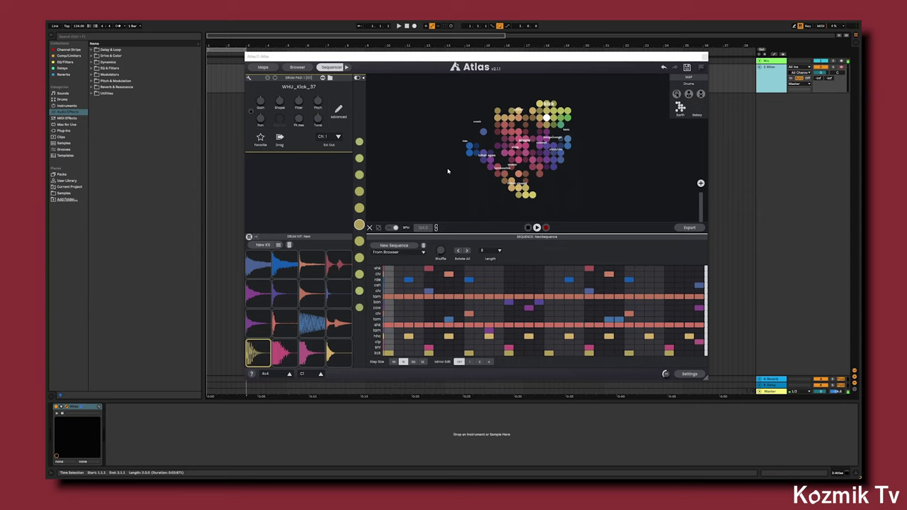
left_click(338, 136)
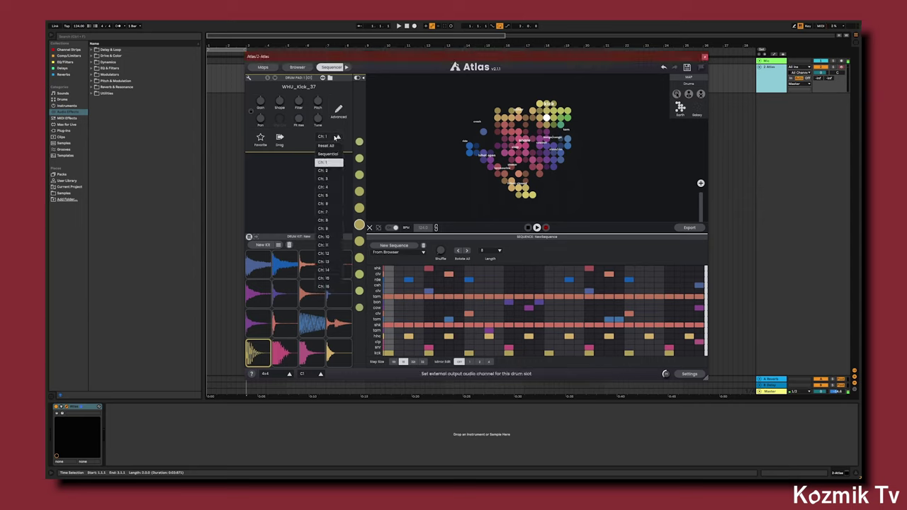
left_click(333, 157)
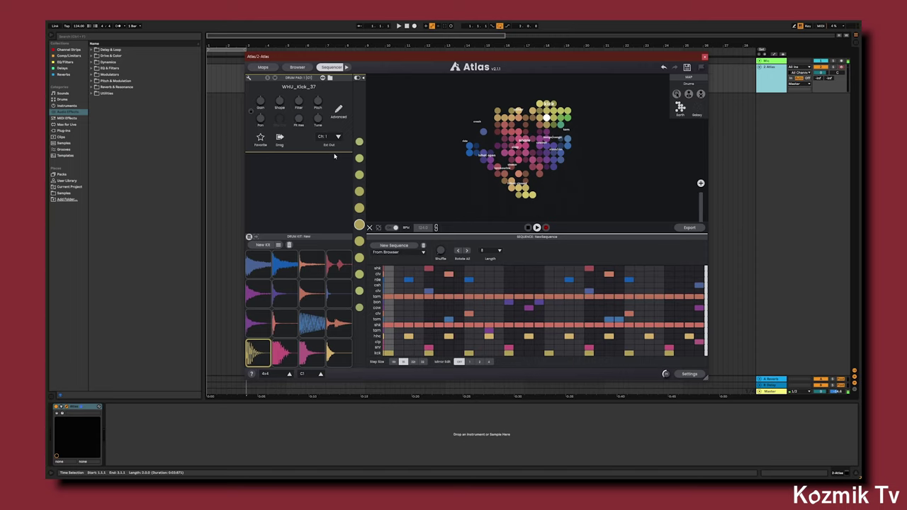
left_click(287, 348)
left_click(340, 352)
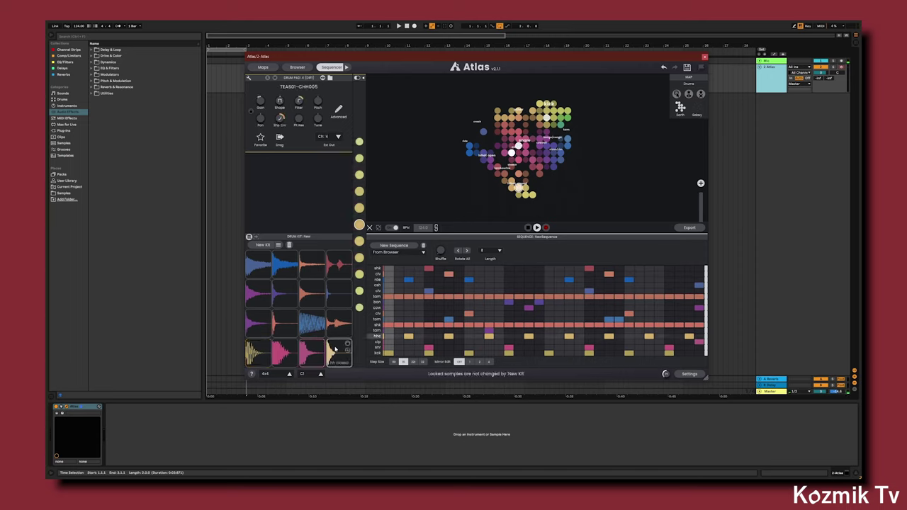
left_click(259, 324)
left_click(281, 322)
left_click(312, 324)
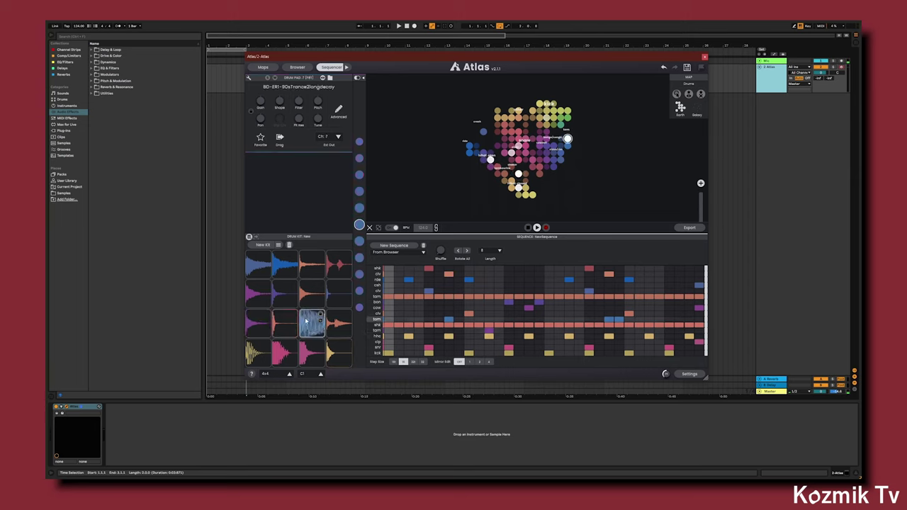
left_click(338, 324)
left_click(258, 353)
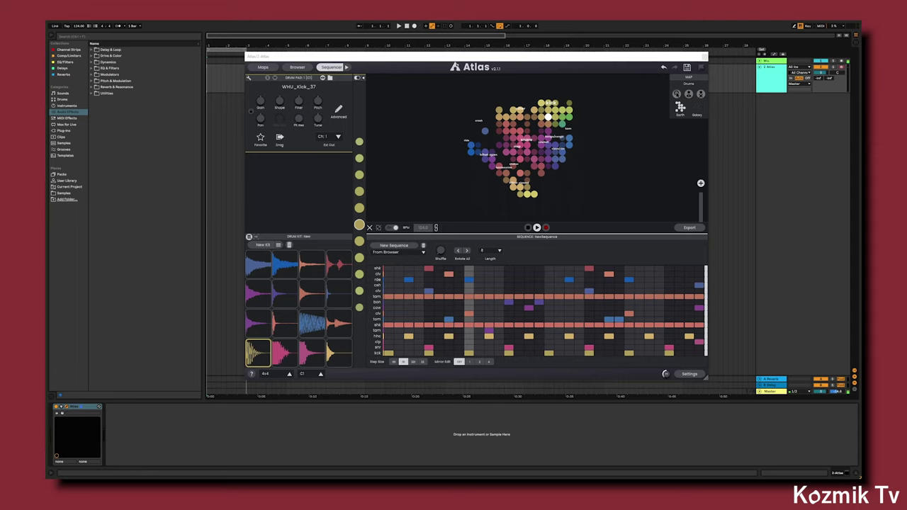
left_click(258, 352)
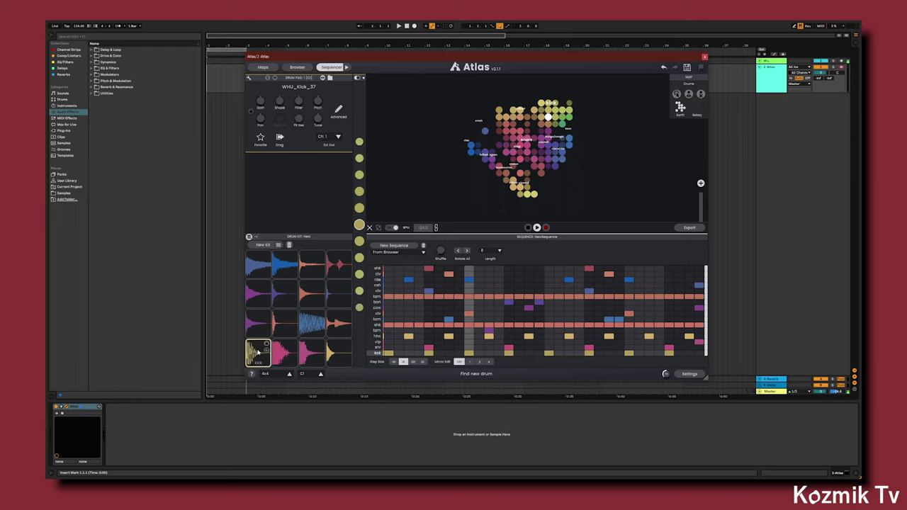
Add new audio tracks with Ctrl+T up to 17 Audio, then select the snare-clap pad.
left_click(798, 129)
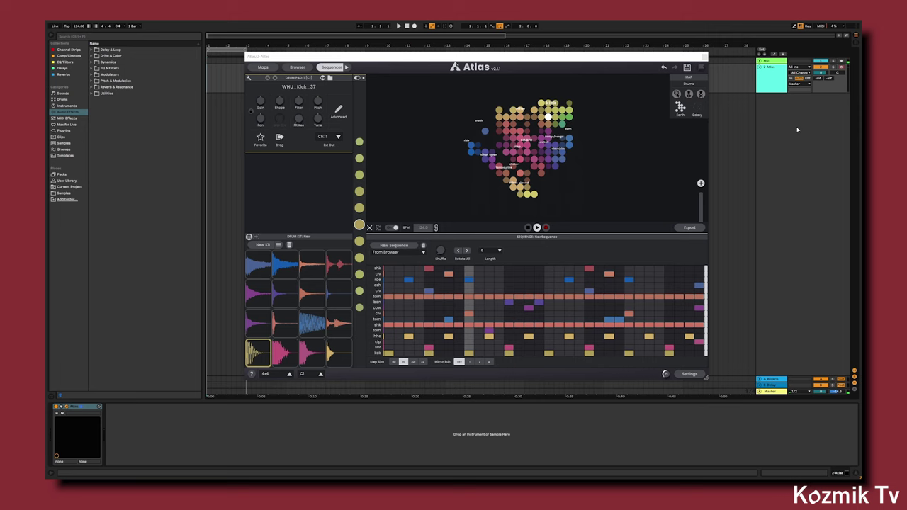
key("ctrl+t")
key("ctrl+t")
key("ctrl+t")
key("ctrl+t")
key("ctrl+t")
key("ctrl+t")
key("ctrl+t")
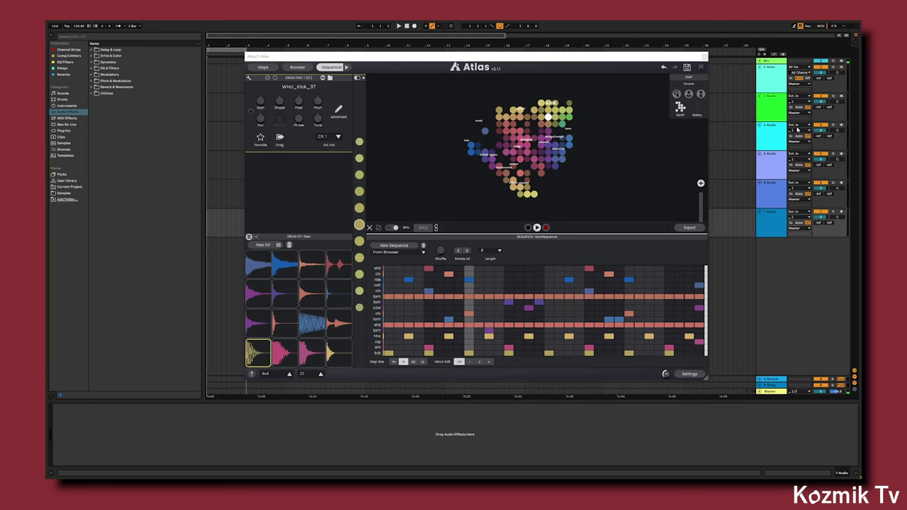
key("ctrl+t")
key("ctrl+t")
key("ctrl+t")
key("ctrl+t")
key("ctrl+t")
key("ctrl+t")
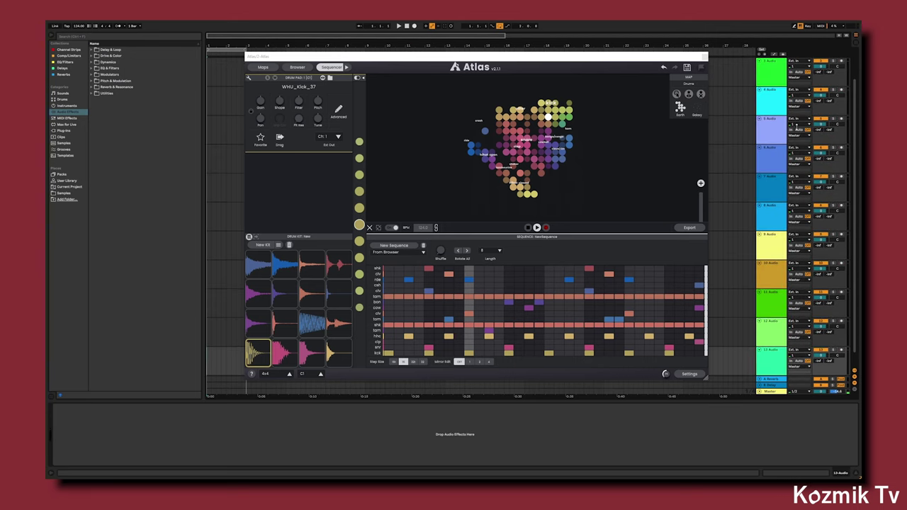
key("ctrl+t")
key("ctrl+t")
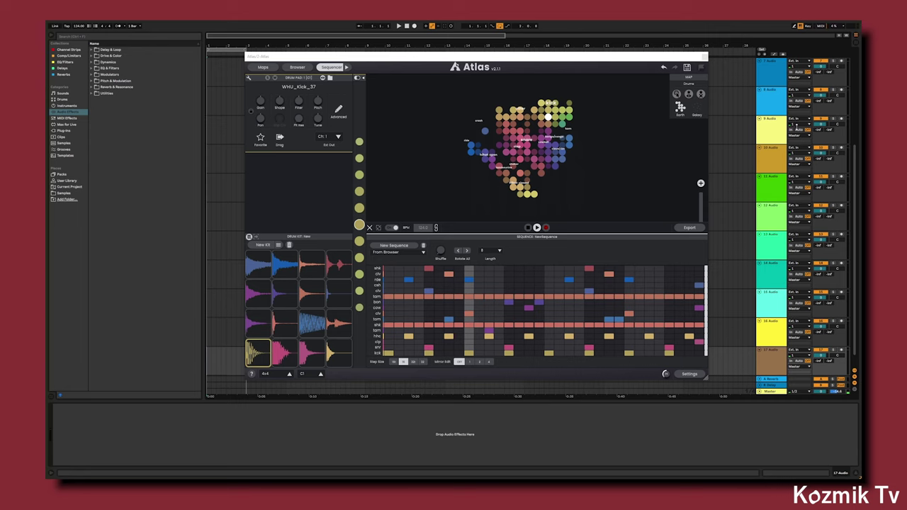
left_click(283, 352)
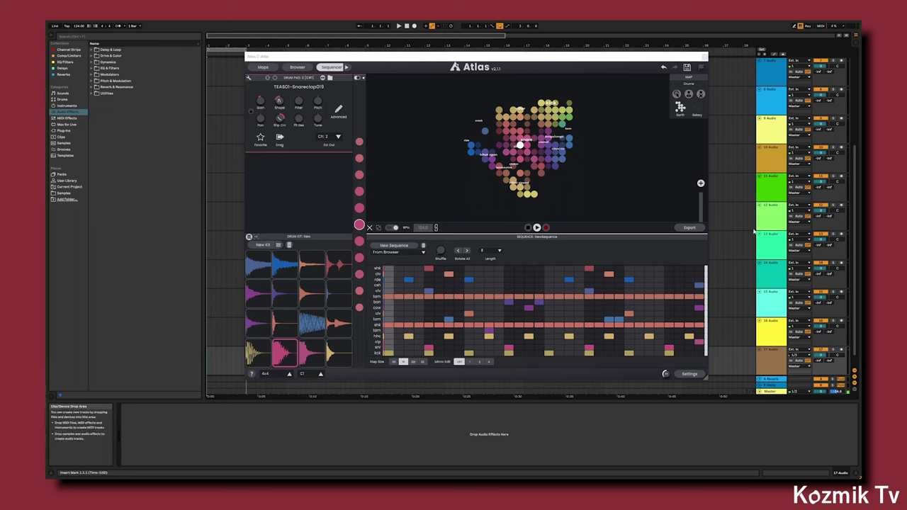
Route 3 Audio's input from 2-Atlas channels 1/2 with Monitor In, then play the set.
scroll(758, 213, "up", 10)
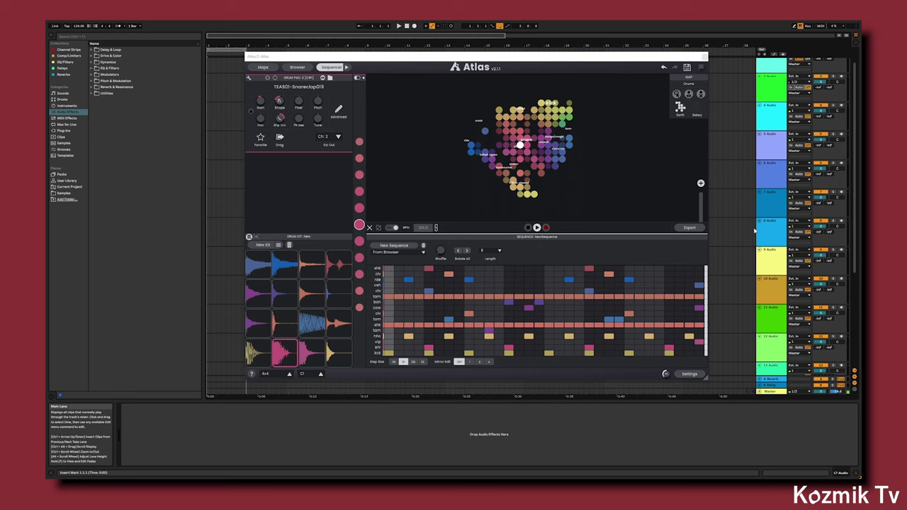
left_click(796, 95)
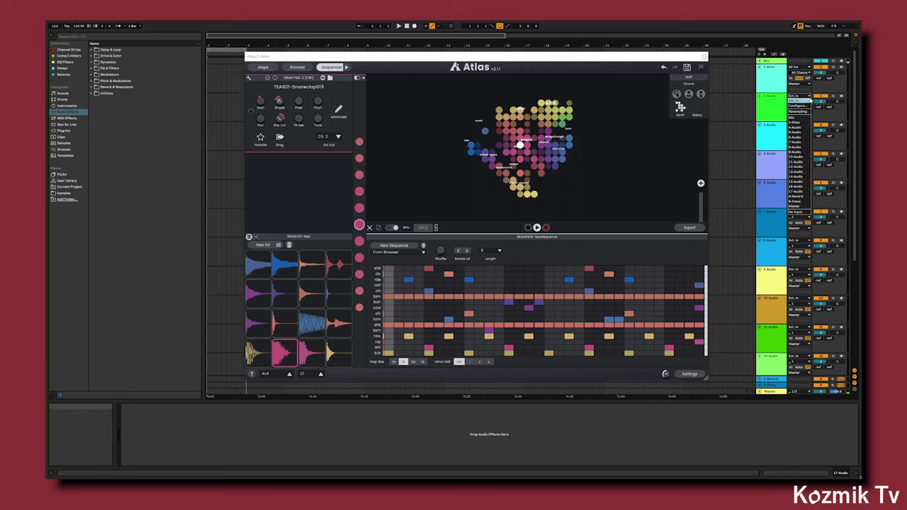
left_click(804, 123)
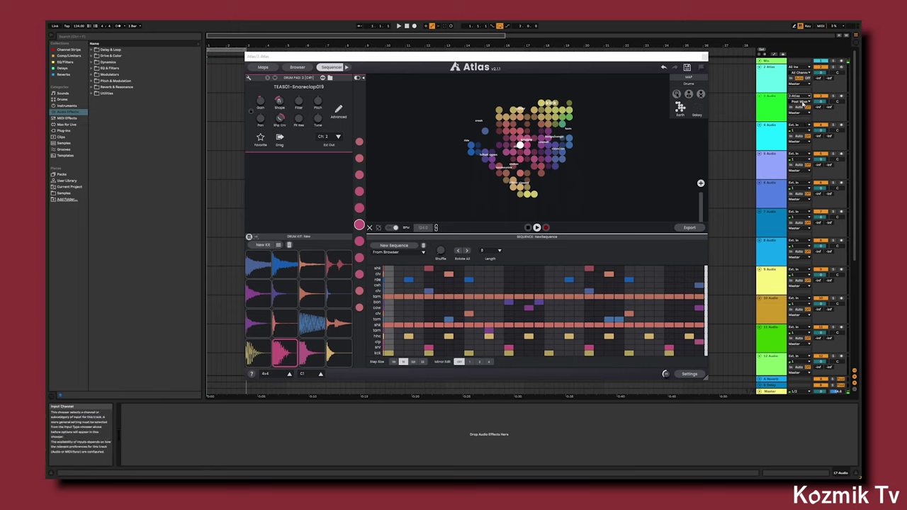
left_click(799, 101)
left_click(805, 122)
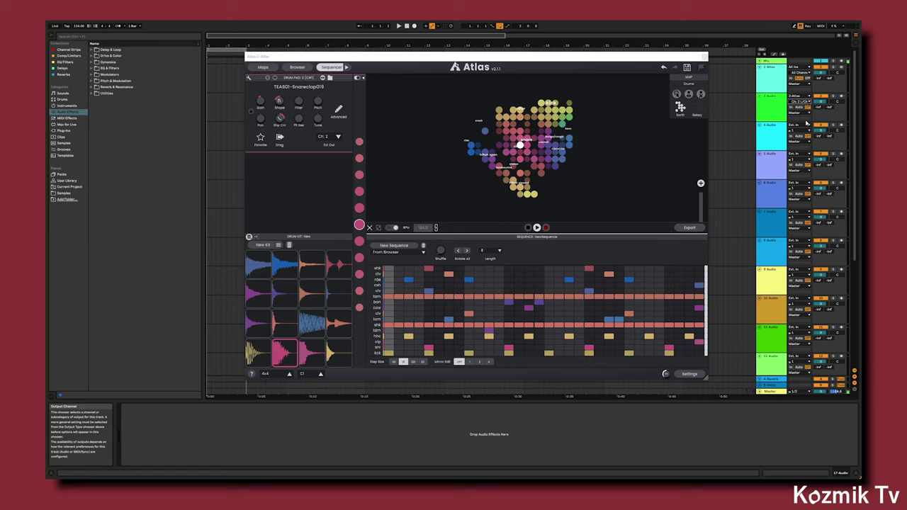
left_click(792, 107)
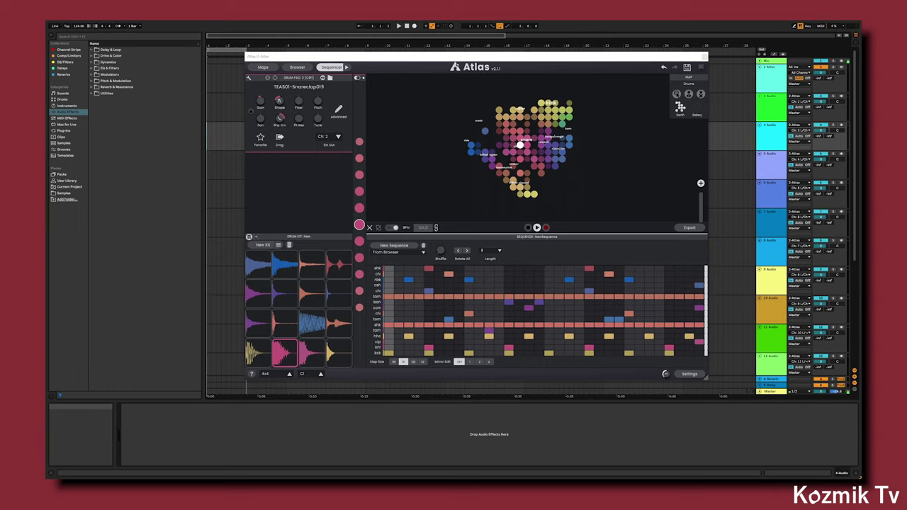
left_click(399, 26)
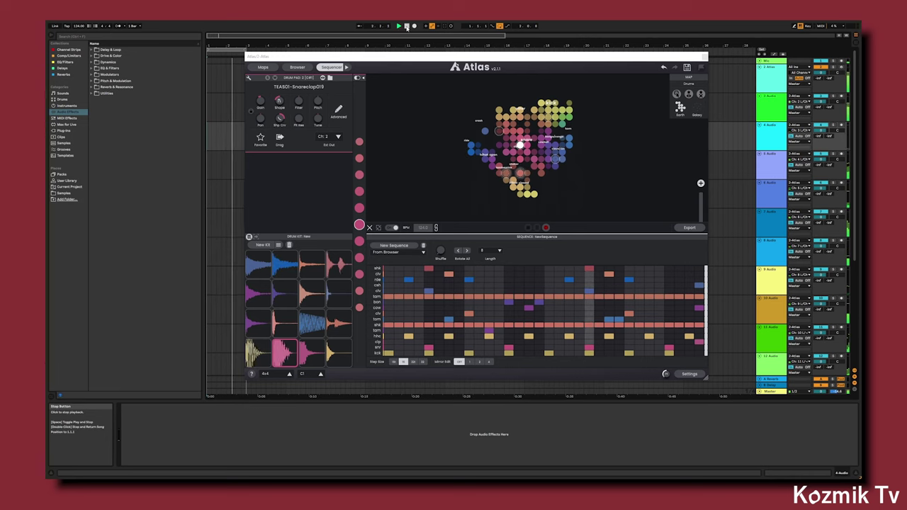
Stop the transport.
left_click(407, 27)
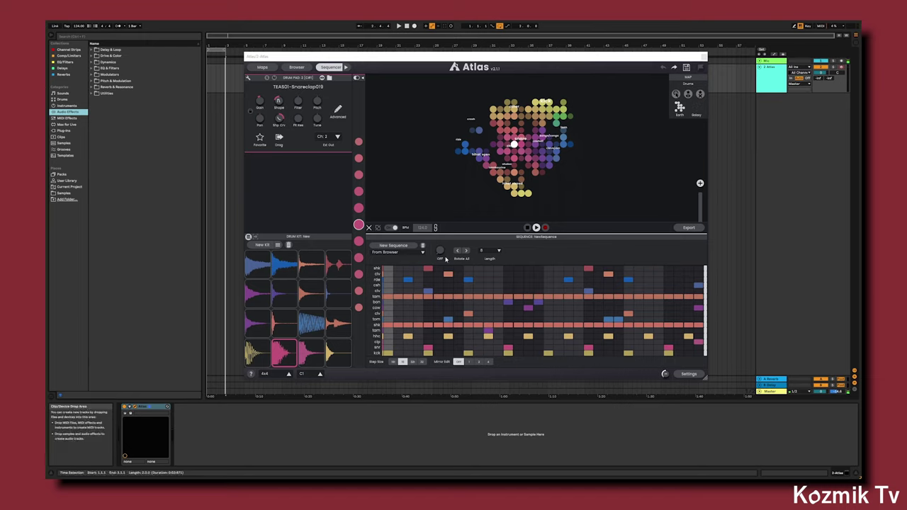
Clear the Atlas sequence and add step-1 hits on the shk, clv, rde, csh, clv, tom, bon, cow rows.
left_click(423, 246)
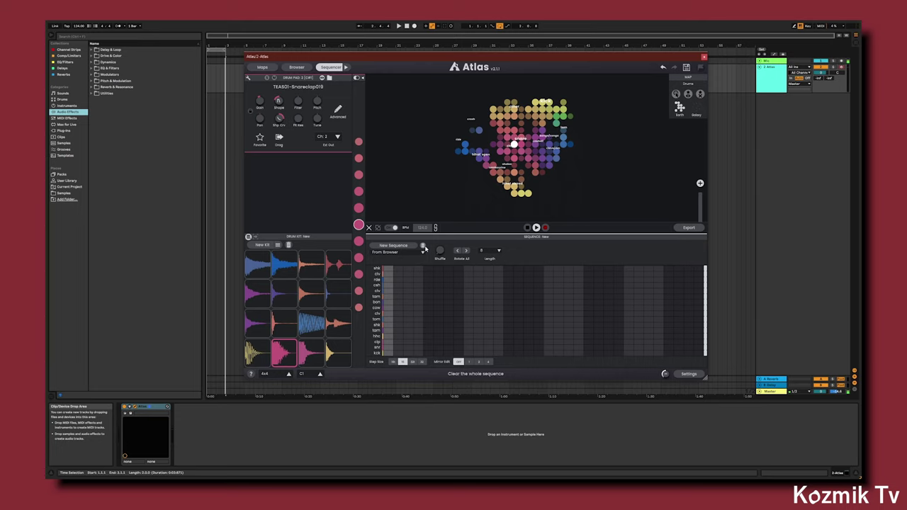
left_click(388, 268)
left_click(388, 274)
left_click(388, 279)
left_click(388, 285)
left_click(389, 290)
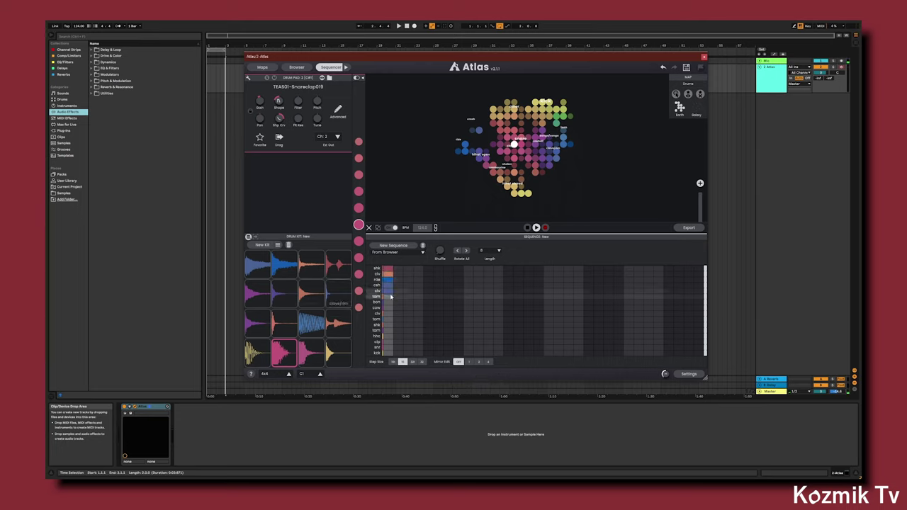
left_click(388, 297)
left_click(388, 302)
left_click(389, 307)
Add step-1 hits on the lower clv, tom, shk, tam, hhc, clp, snr and kck rows.
left_click(389, 313)
left_click(388, 319)
left_click(388, 325)
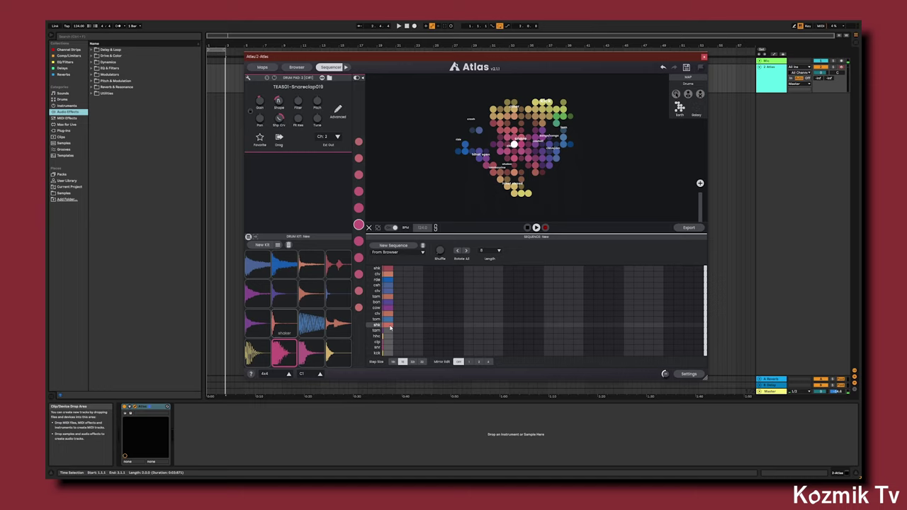
left_click(388, 330)
left_click(388, 336)
left_click(388, 342)
left_click(388, 348)
left_click(388, 353)
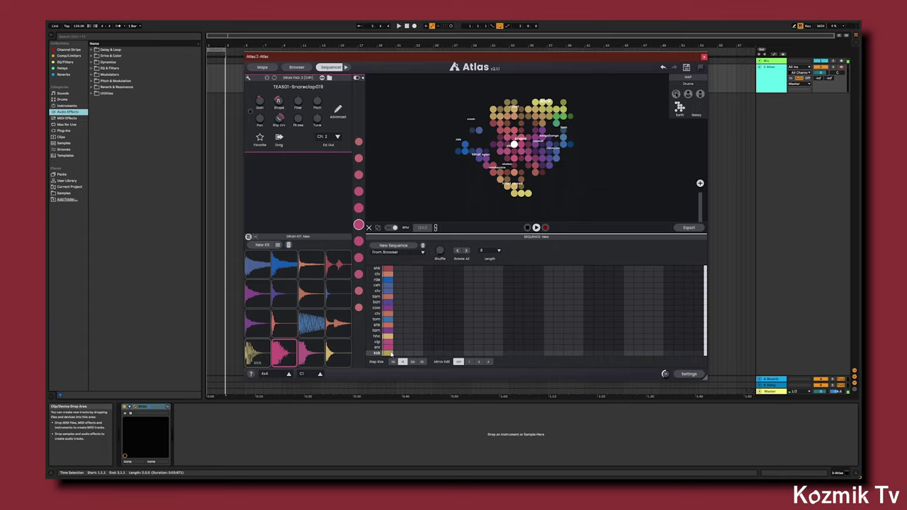
Export the sequence as audio Stems with Loop + Tail and render it.
left_click(688, 228)
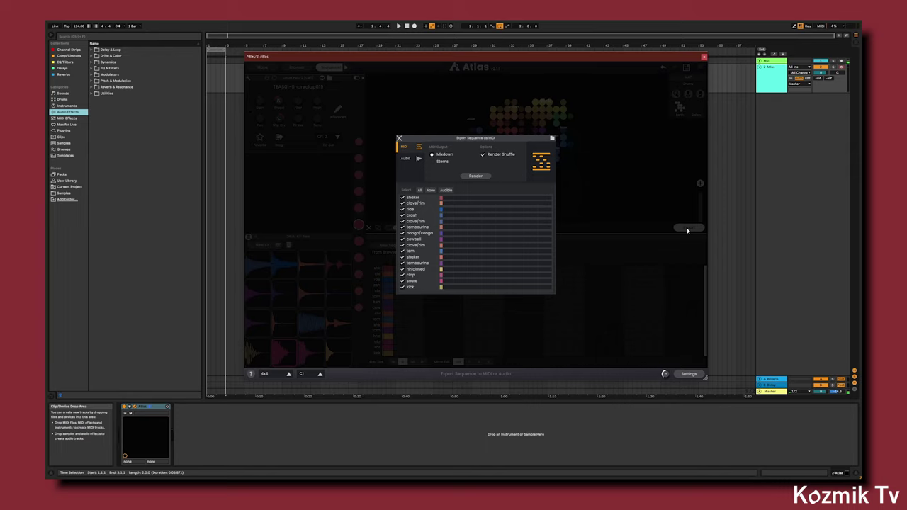
left_click(411, 158)
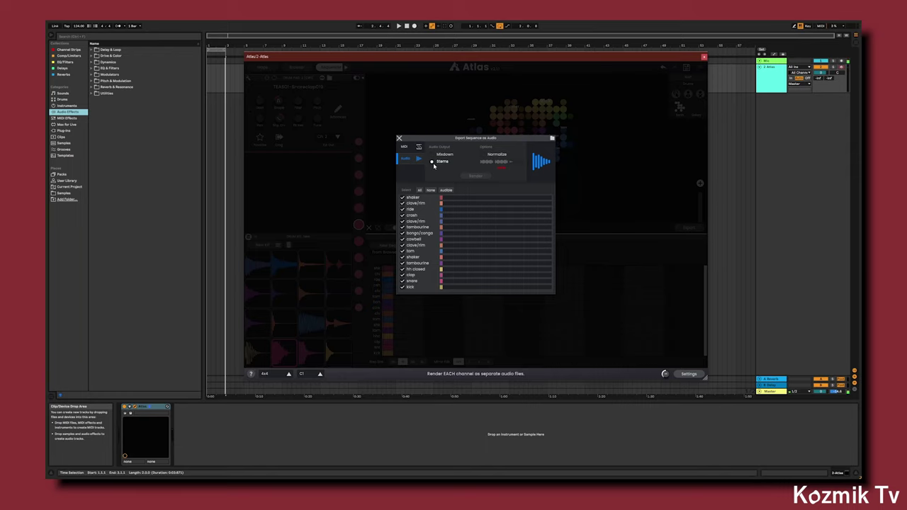
left_click(501, 163)
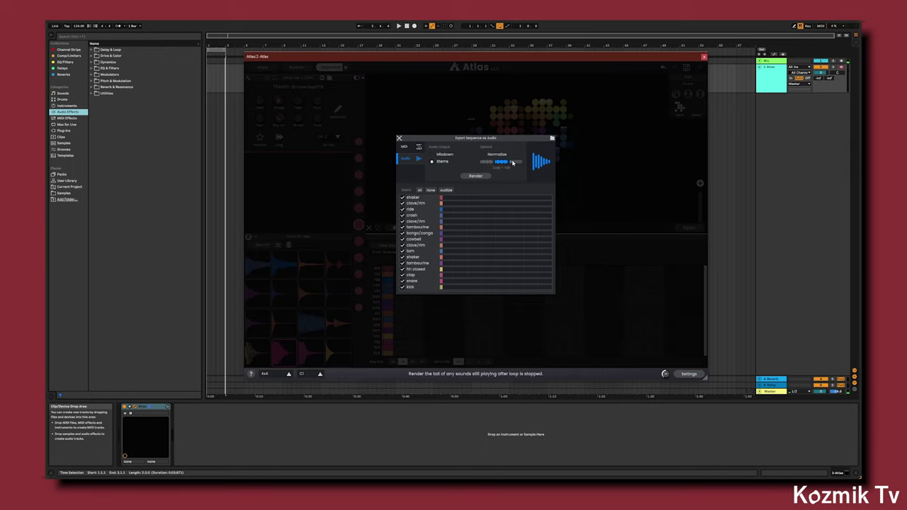
left_click(473, 175)
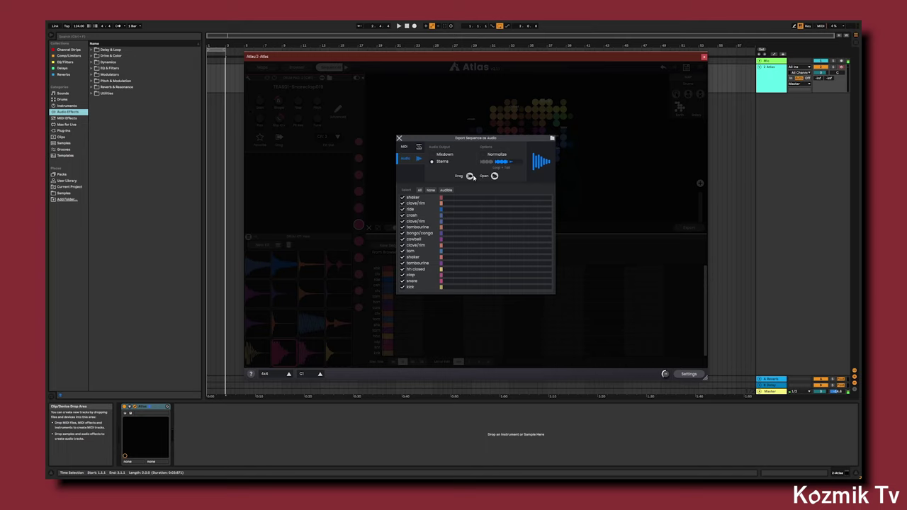
Drag the rendered stems into the arrangement as AtlasLoop clips and close the Atlas window.
left_click_drag(473, 176, 210, 107)
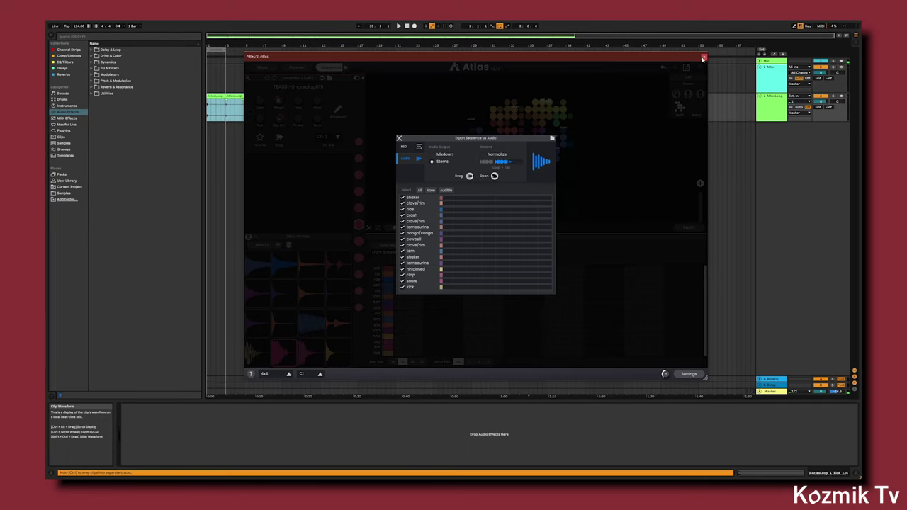
left_click(703, 58)
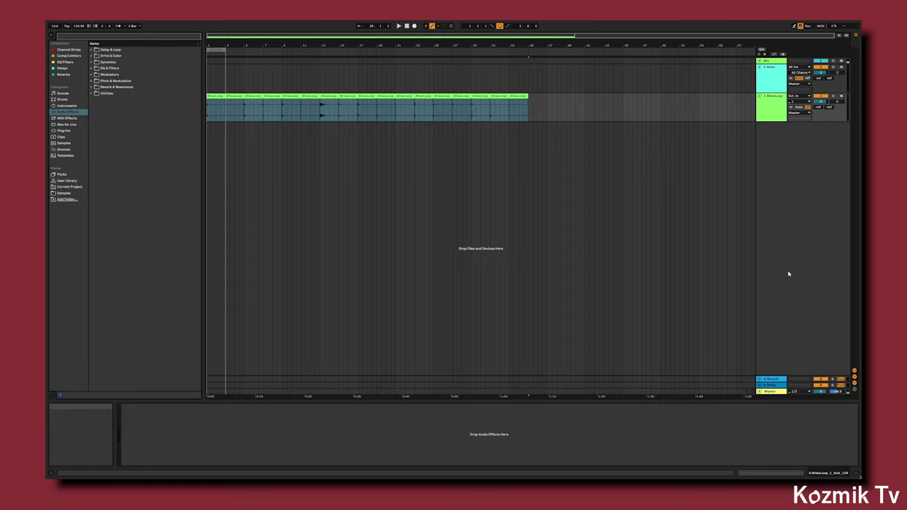
Search the browser for 'drum' and load a Drum Rack onto a new track.
left_click(698, 248)
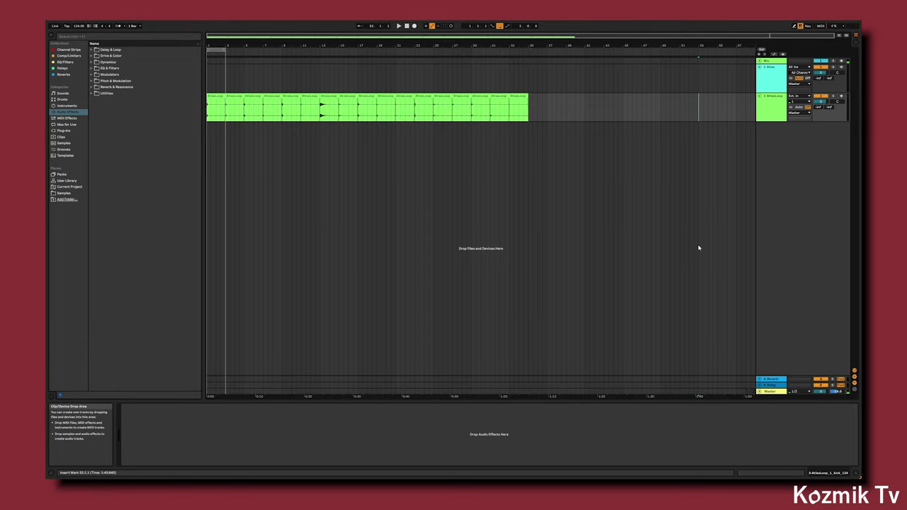
key("ctrl+f")
type("drum")
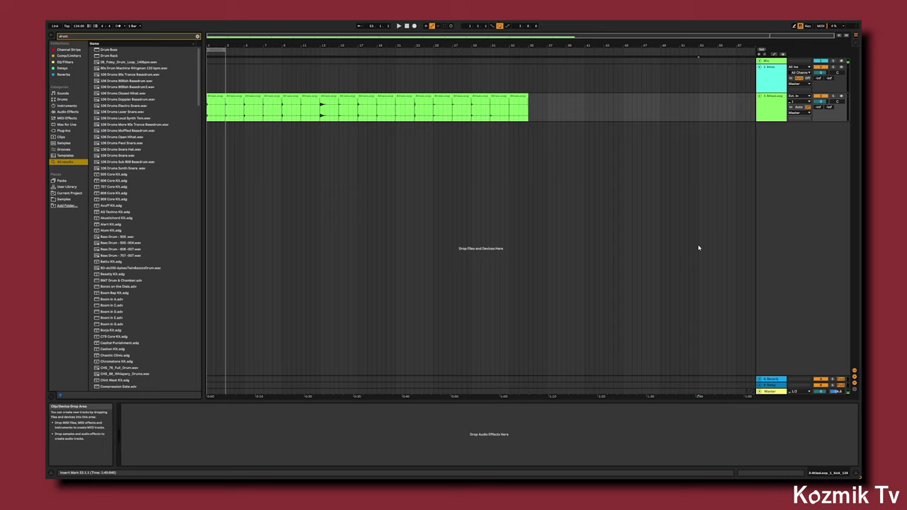
key("Down")
key("Down")
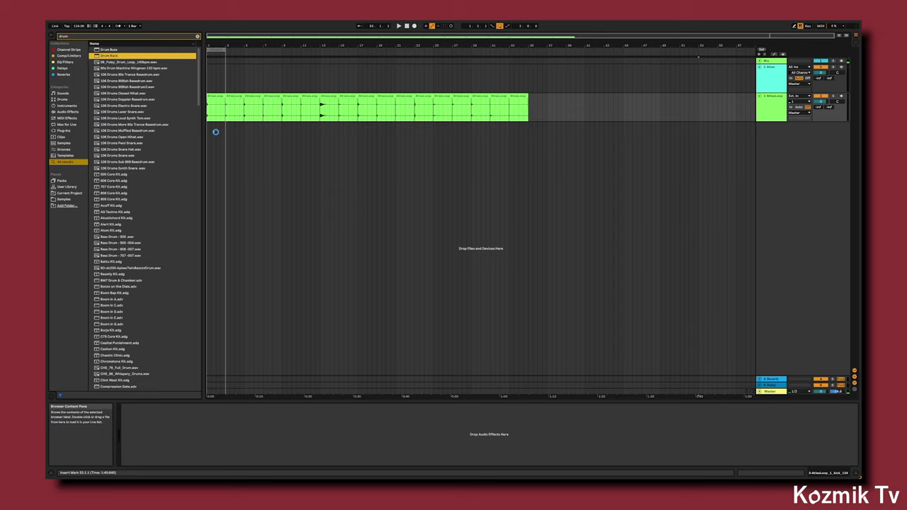
key("Return")
Select all the AtlasLoop clips and drop them onto the Drum Rack's pads.
left_click(216, 108)
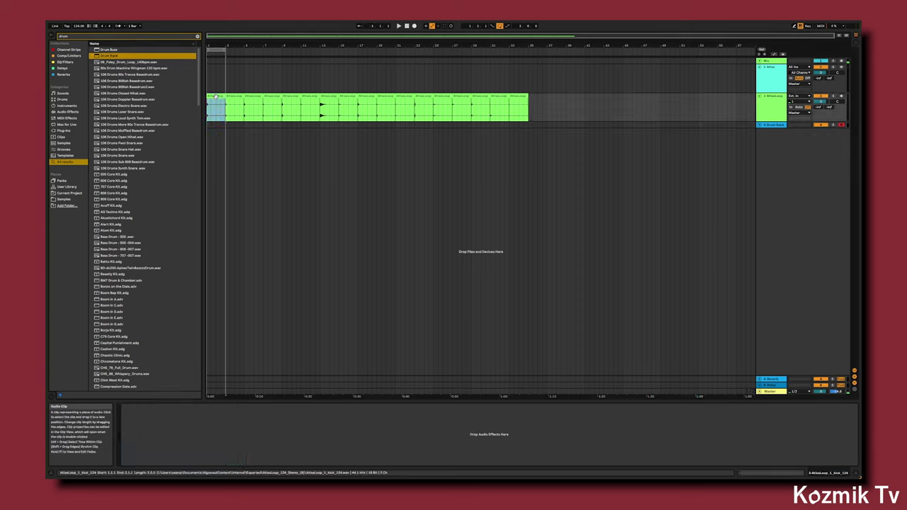
left_click(520, 97, "shift")
left_click(528, 125)
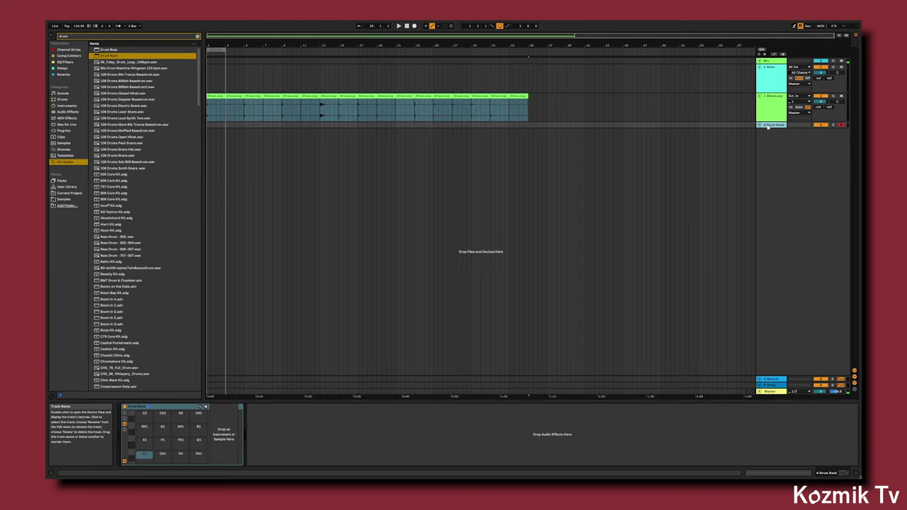
left_click_drag(216, 96, 144, 455)
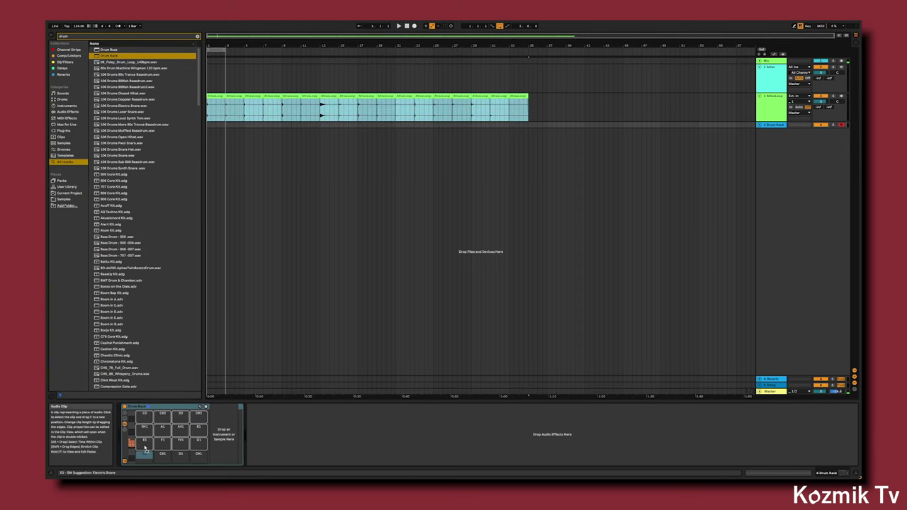
left_click(240, 370)
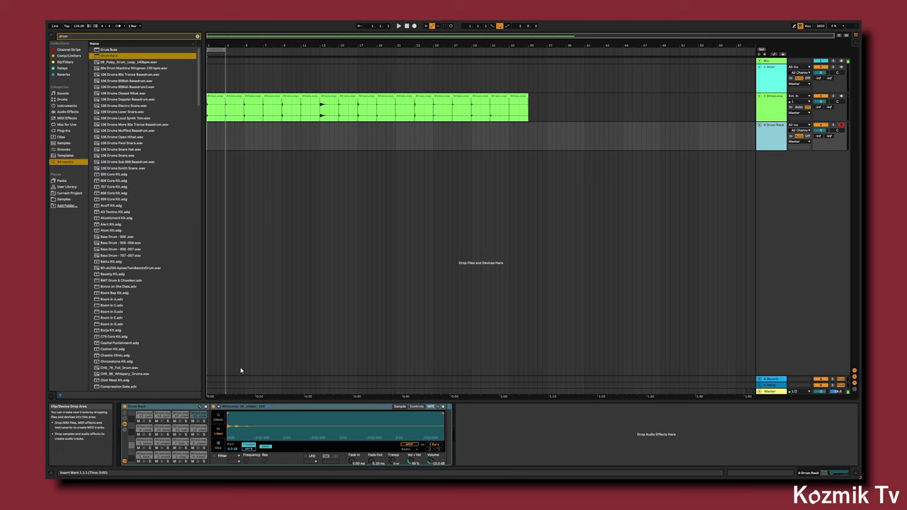
Reopen the Atlas plugin and undo seven sequencer edits to restore the full drum pattern.
left_click(762, 83)
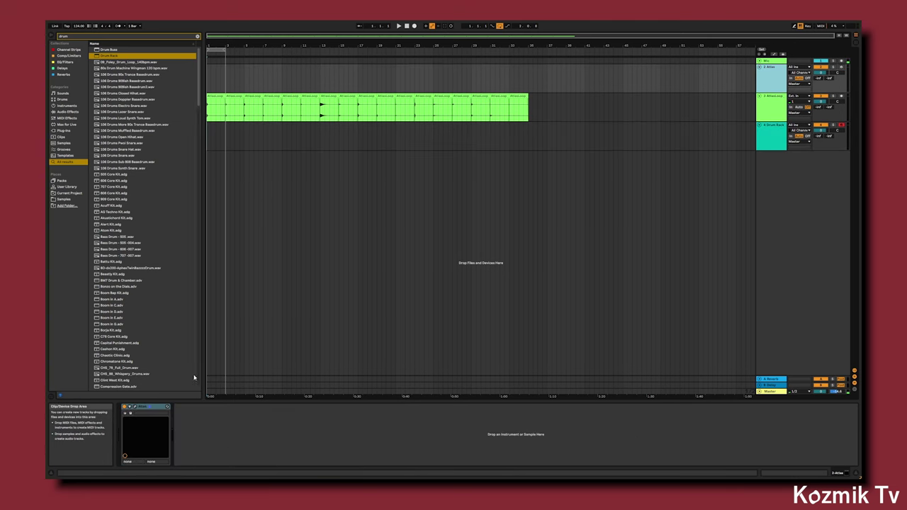
left_click(139, 408)
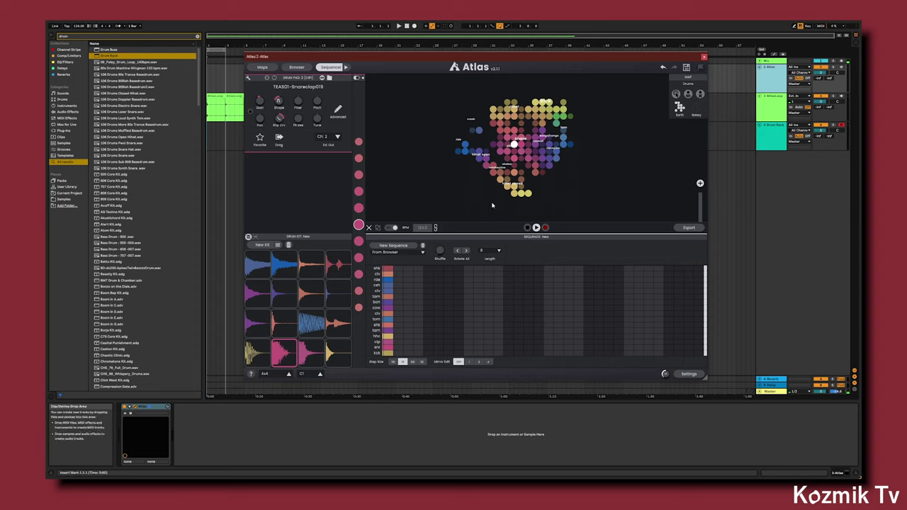
left_click(663, 68)
left_click(663, 68)
left_click(663, 68)
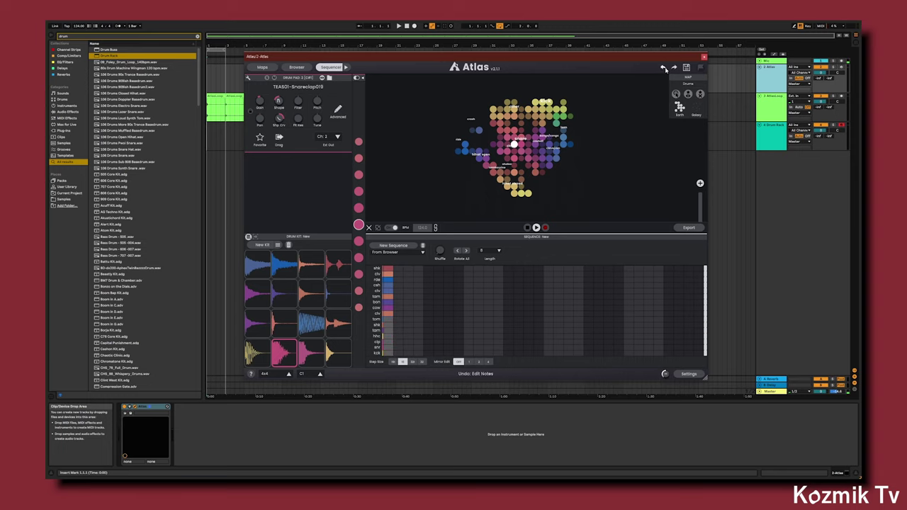
left_click(663, 68)
left_click(663, 68)
left_click(663, 68)
left_click(663, 68)
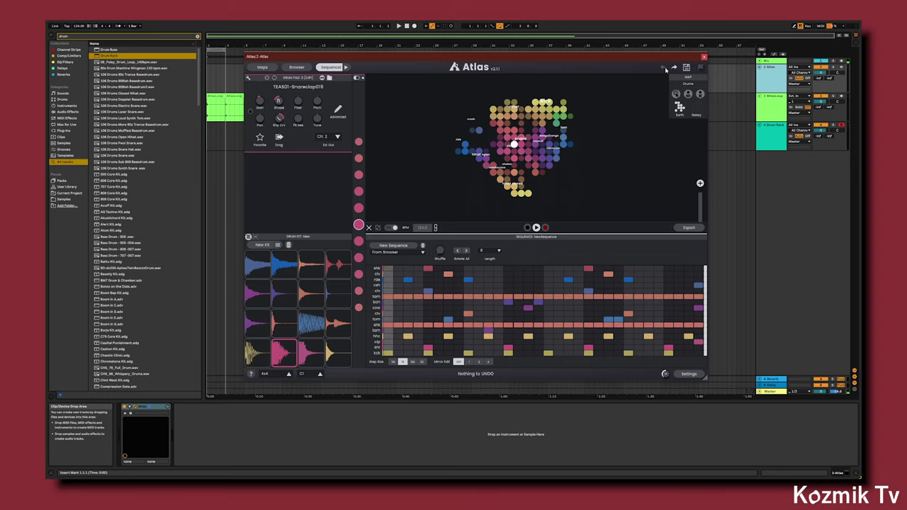
Export the Atlas sequence as MIDI onto the 4 Drum Rack track, then close Atlas.
left_click(686, 229)
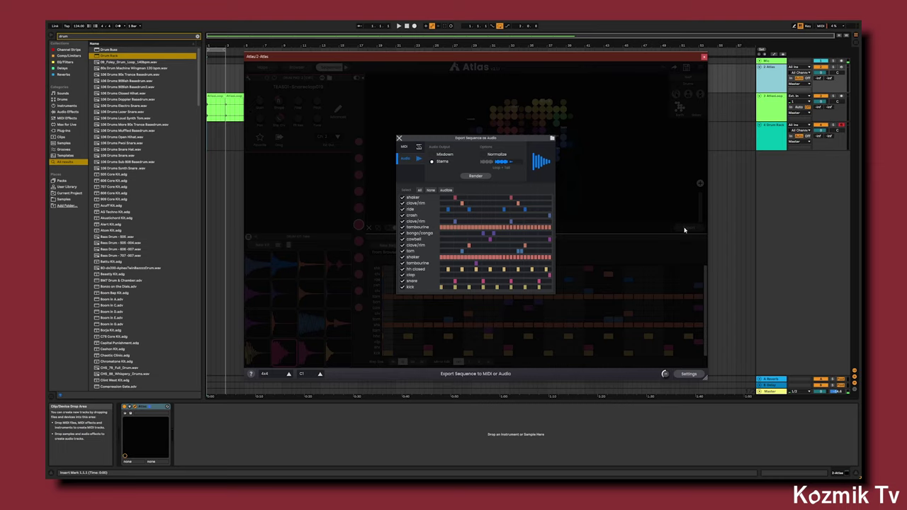
left_click(418, 148)
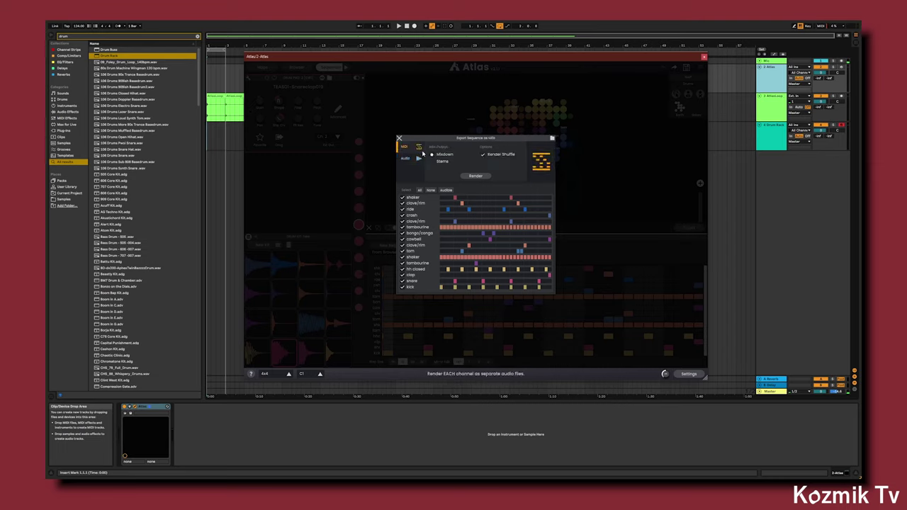
left_click_drag(469, 175, 211, 141)
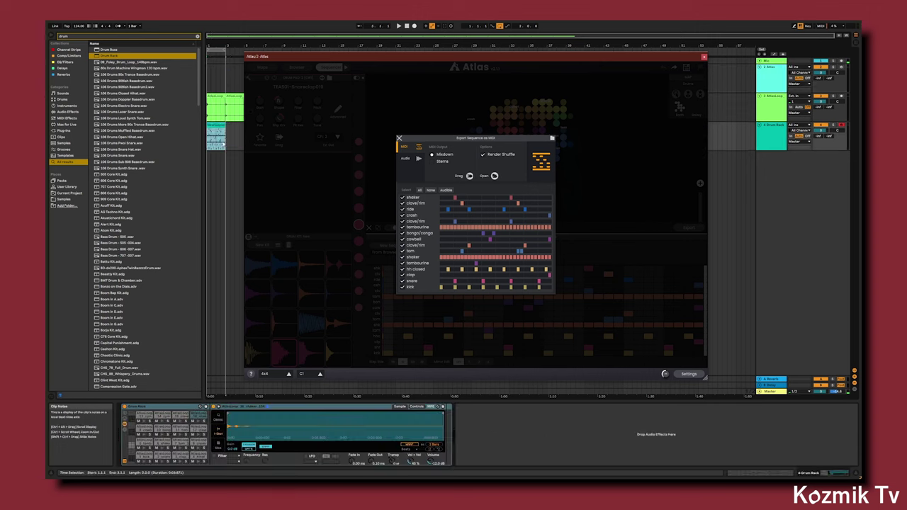
left_click(703, 56)
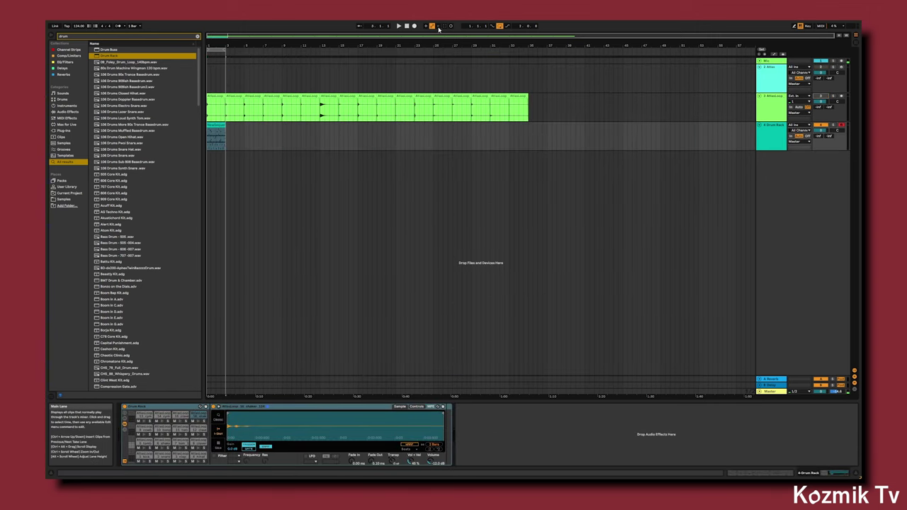
Play back the Drum Rack running the Atlas MIDI sequence, then stop playback.
left_click(399, 26)
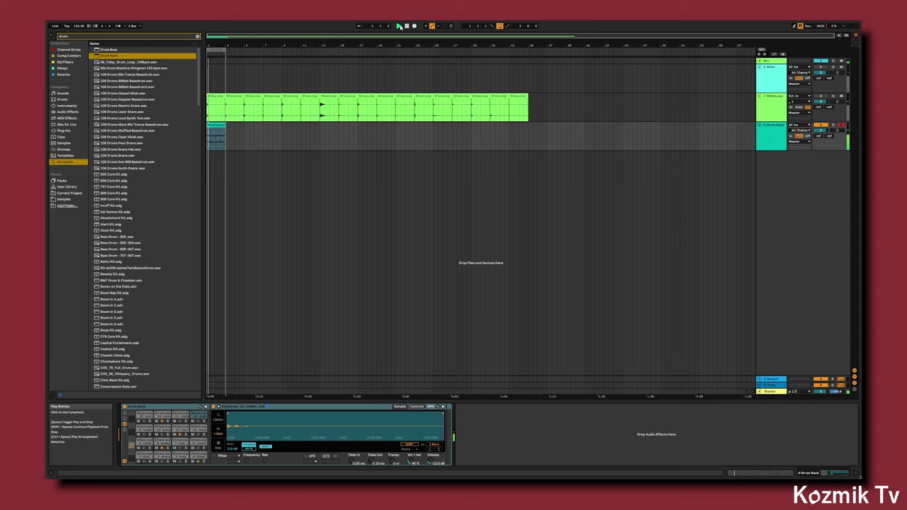
left_click(408, 27)
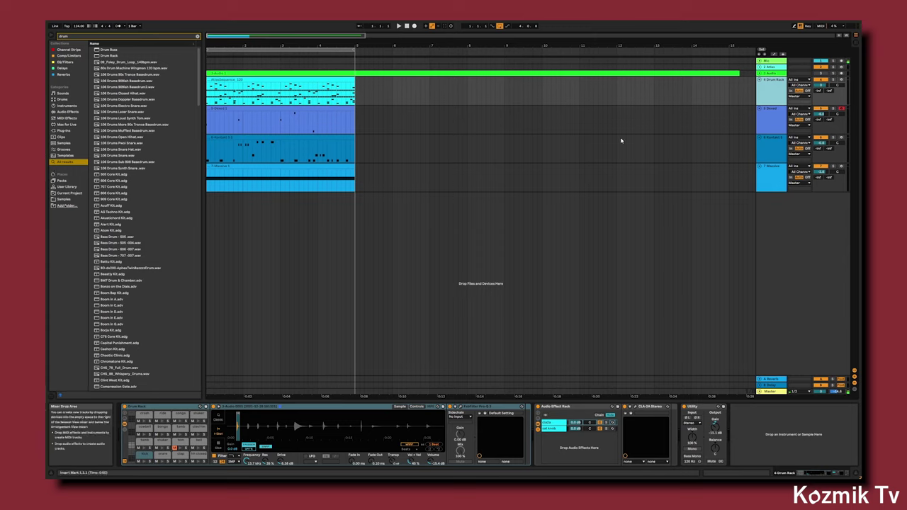
left_click(399, 25)
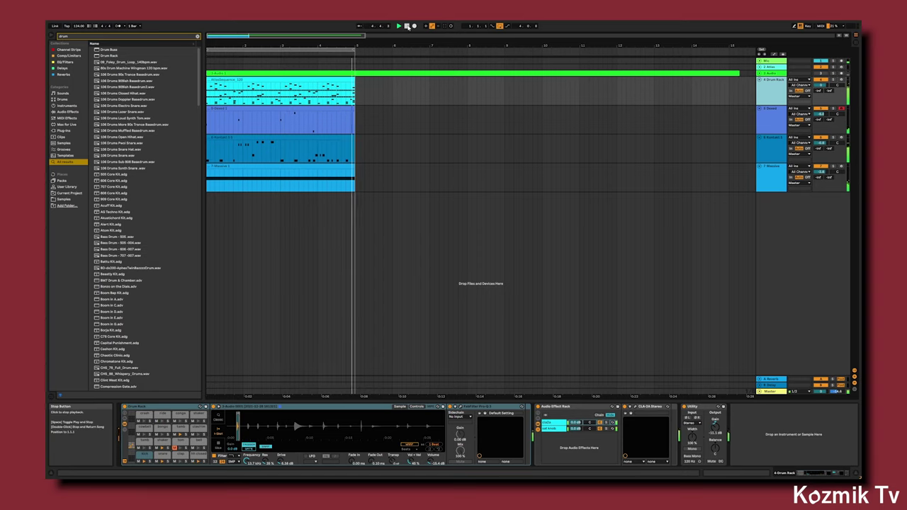
left_click(408, 26)
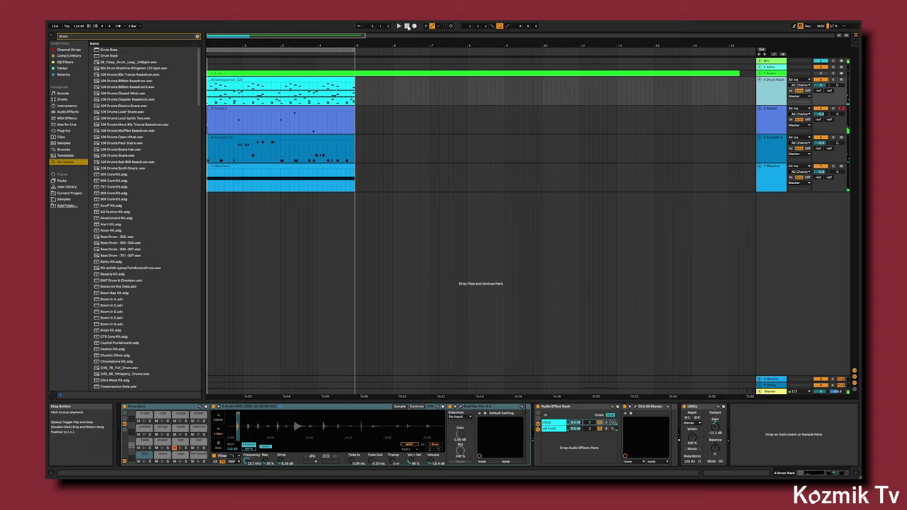